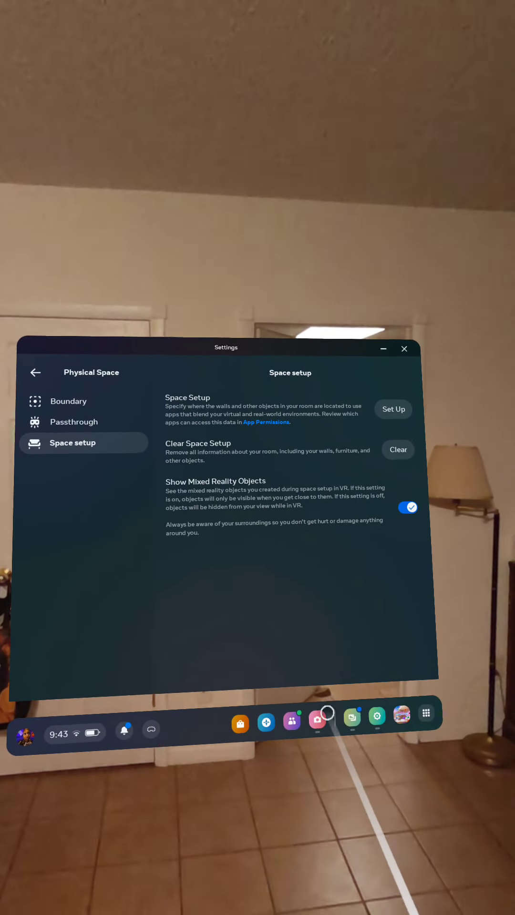
- Open the Camera app from the taskbar to view capture options and recent recordings
click(317, 719)
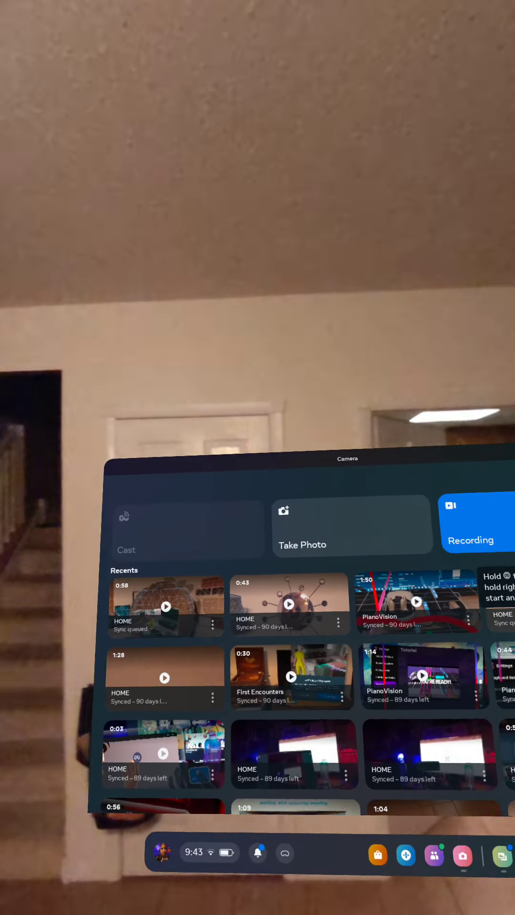